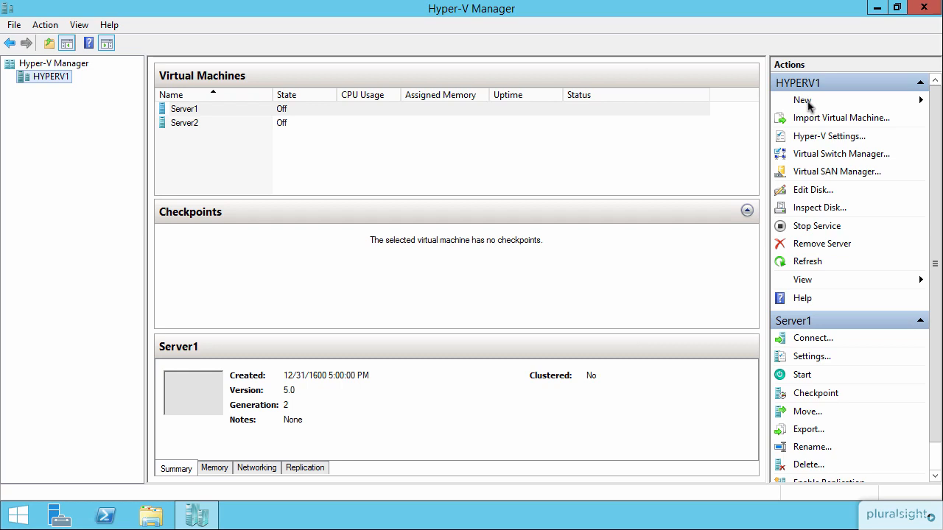
# Start a new virtual hard disk on HYPERV1 using the VHDX format and the fixed size type
pyautogui.click(809, 108)
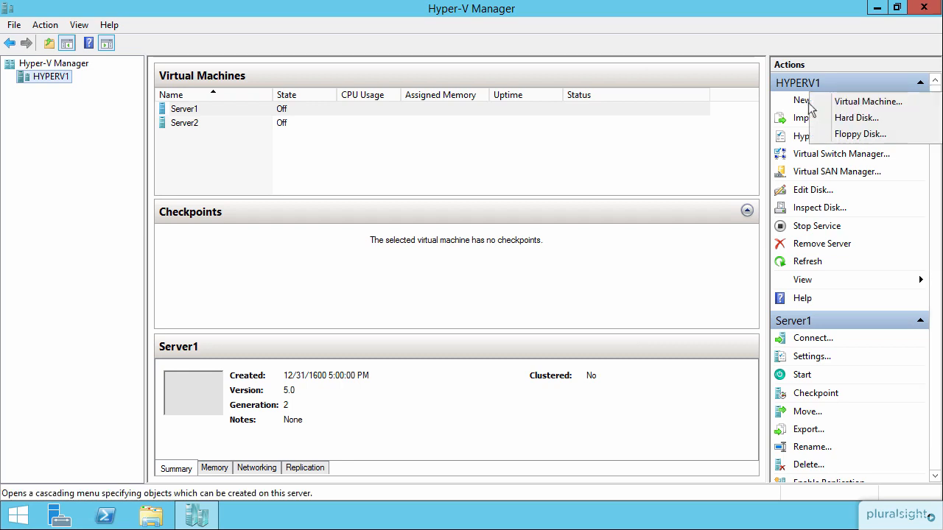
pyautogui.click(858, 120)
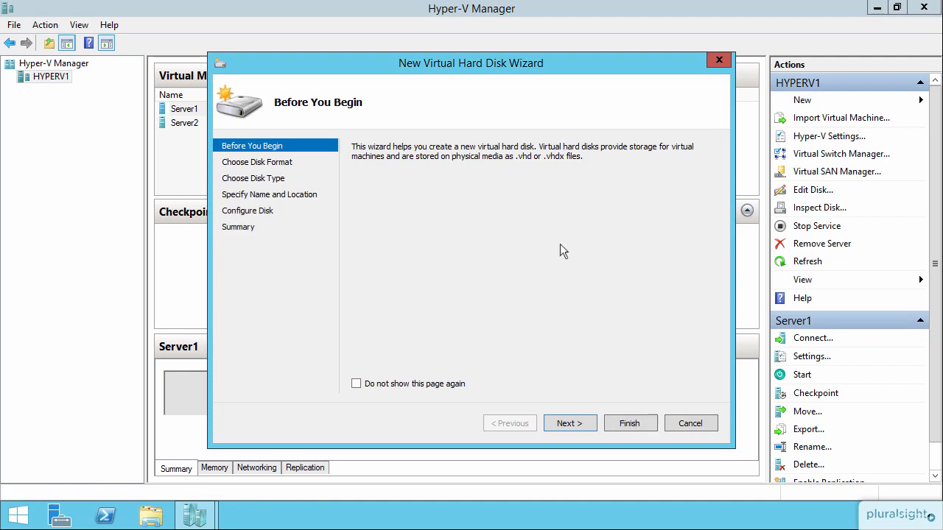
pyautogui.click(568, 422)
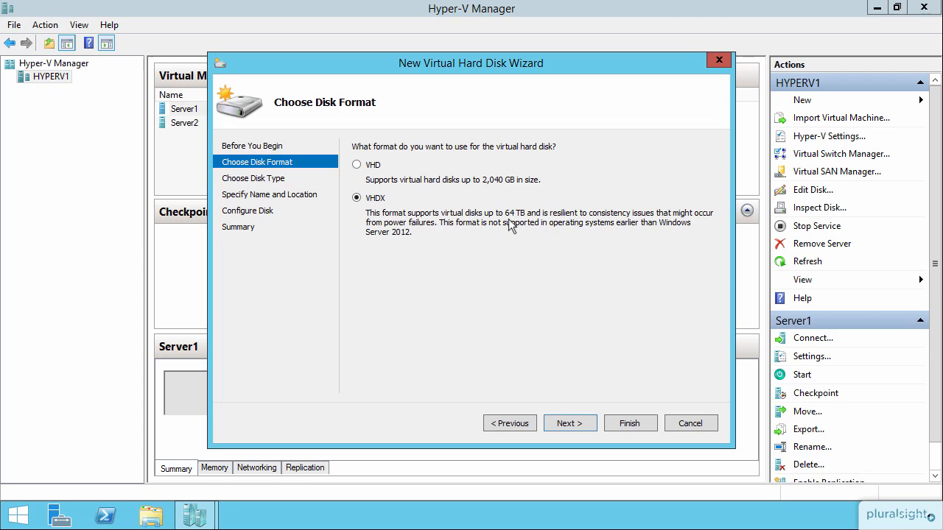
pyautogui.click(583, 422)
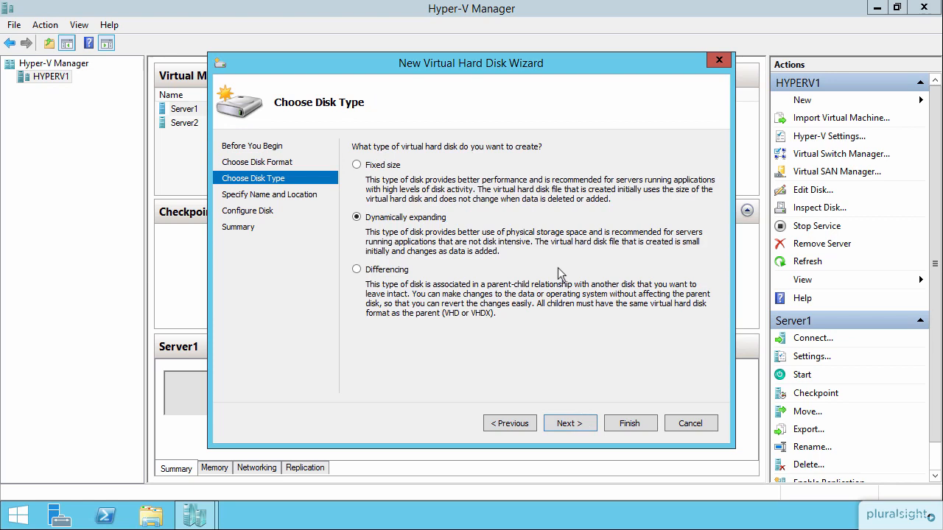
pyautogui.click(395, 167)
pyautogui.click(573, 427)
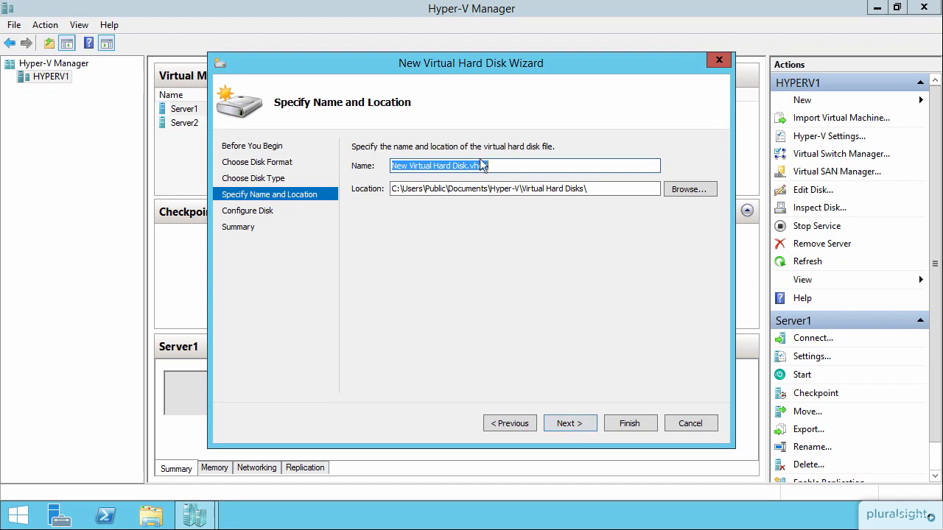
# Name the new virtual hard disk FixedDisk1.vhdx and keep the default storage location
pyautogui.click(468, 166)
pyautogui.moveTo(468, 166); pyautogui.dragTo(357, 171)
pyautogui.write('FixedDi')
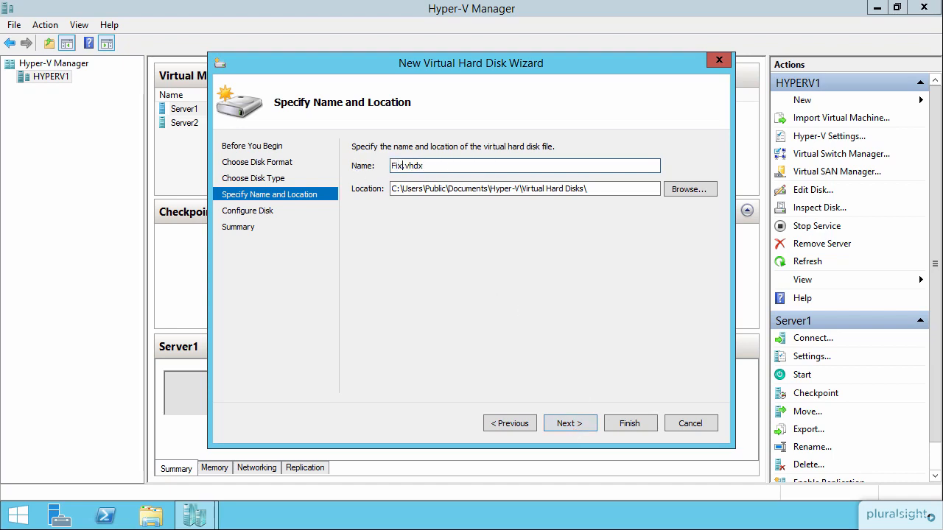
pyautogui.write('sk1')
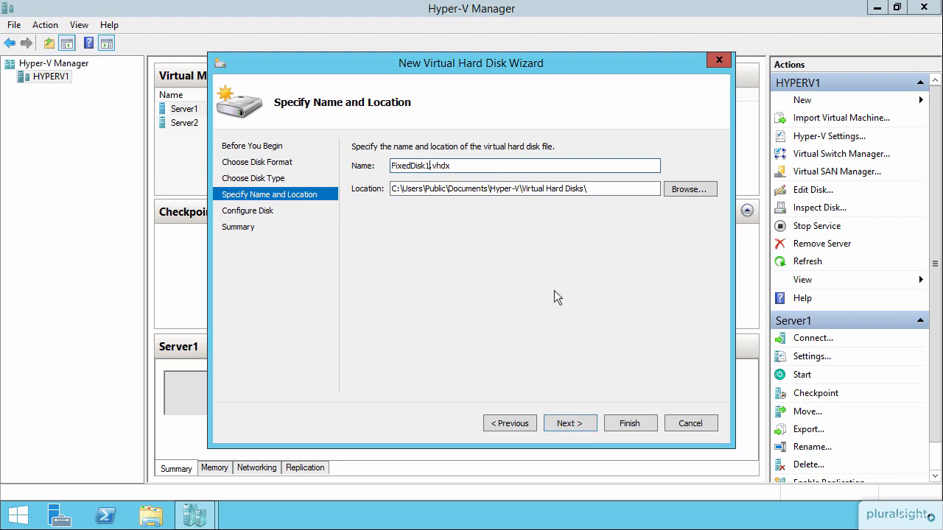
pyautogui.click(567, 425)
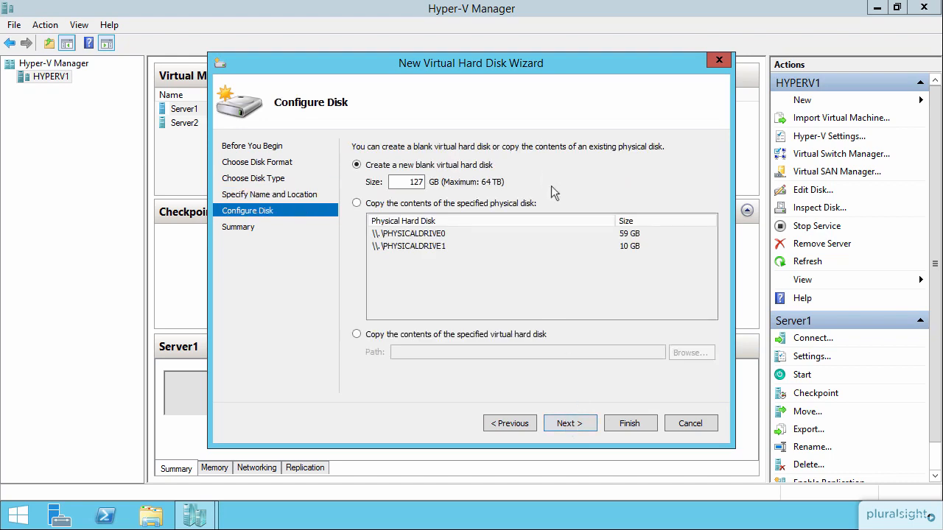
# Set the blank virtual hard disk's size to 10 GB and create the disk
pyautogui.click(393, 183)
pyautogui.doubleClick(409, 180)
pyautogui.write('10')
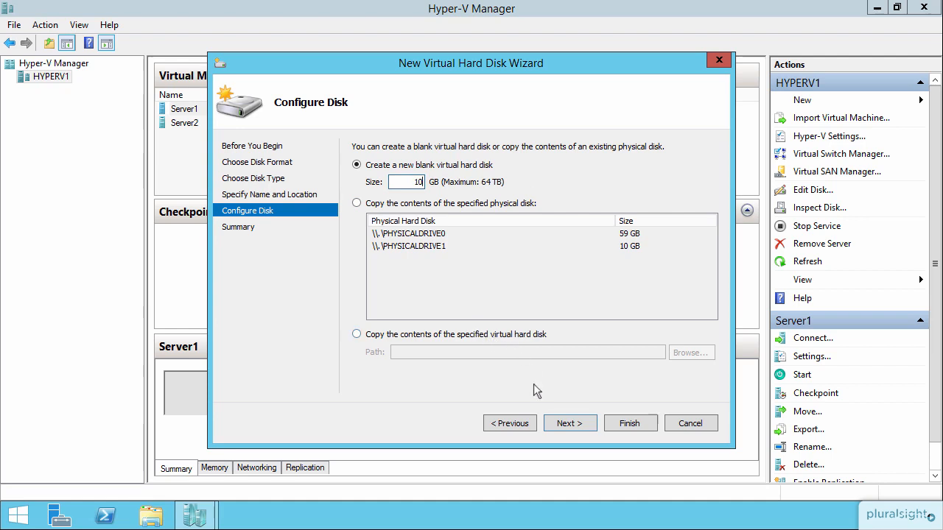
pyautogui.click(567, 424)
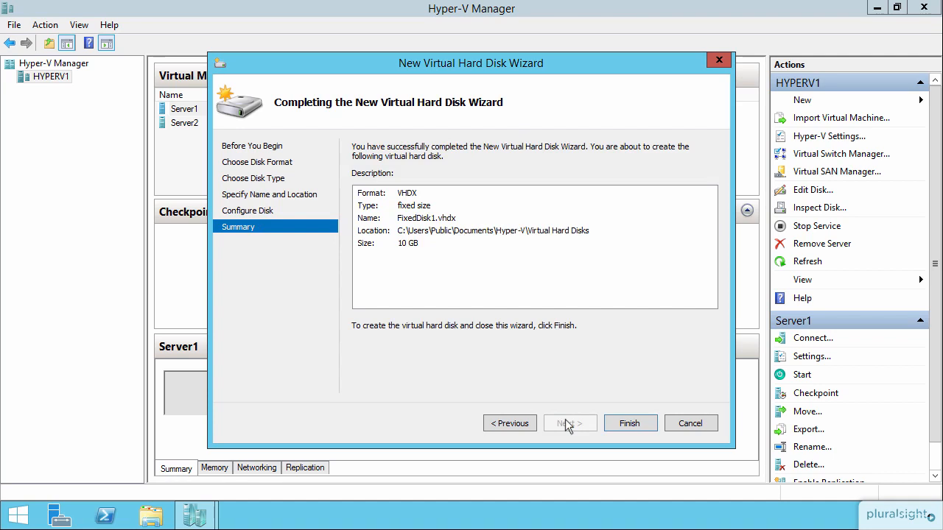
pyautogui.click(629, 421)
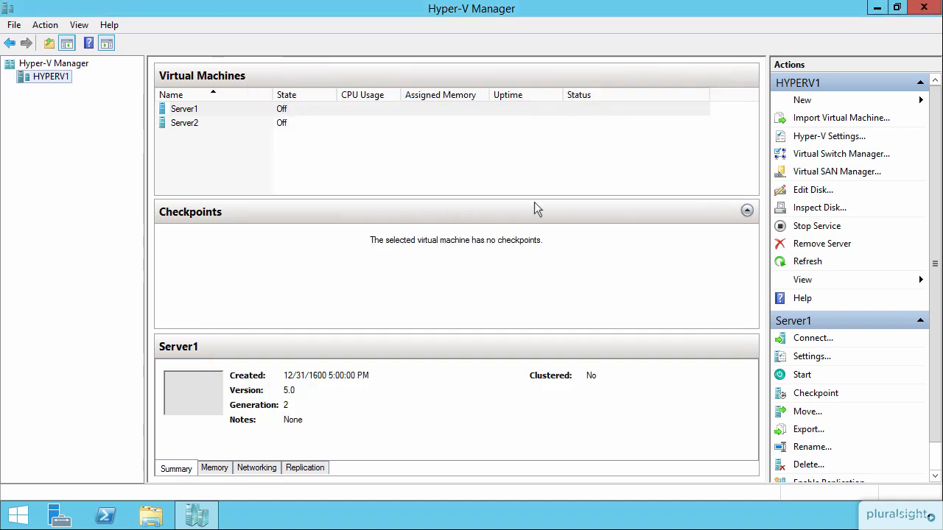
# Open the settings of the Server1 virtual machine and add a hard drive to its SCSI controller
pyautogui.click(290, 109)
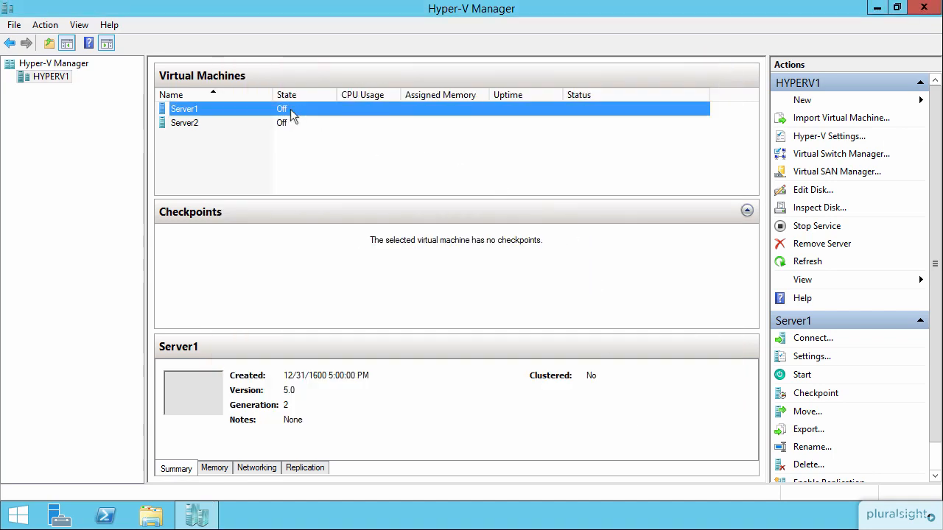
pyautogui.rightClick(503, 109)
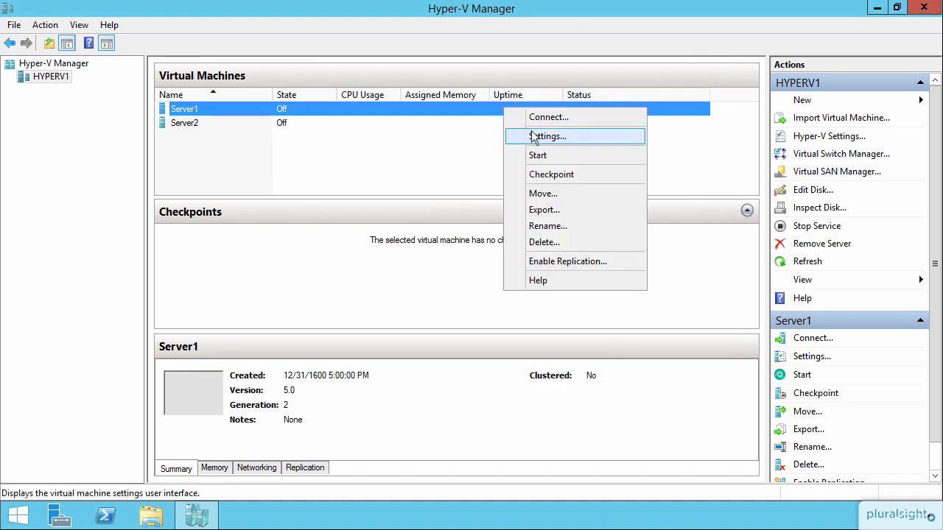
pyautogui.click(529, 134)
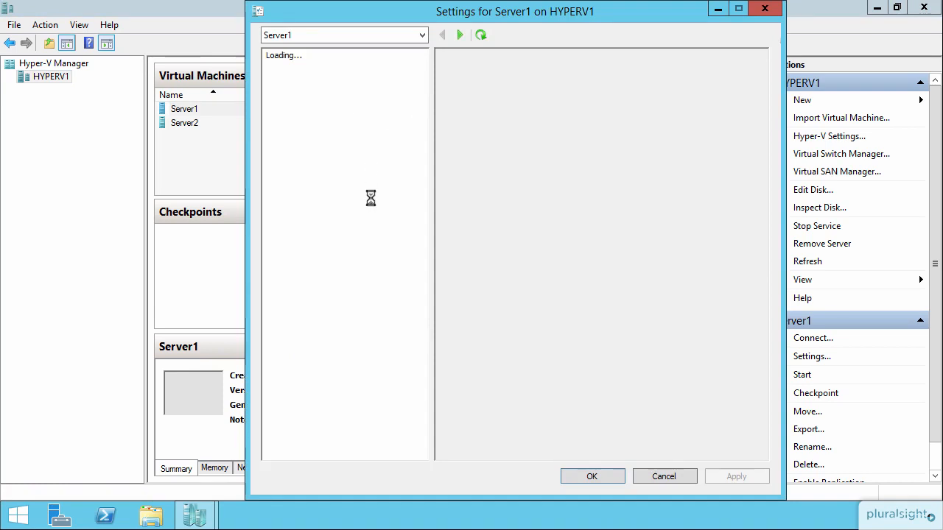
pyautogui.click(319, 154)
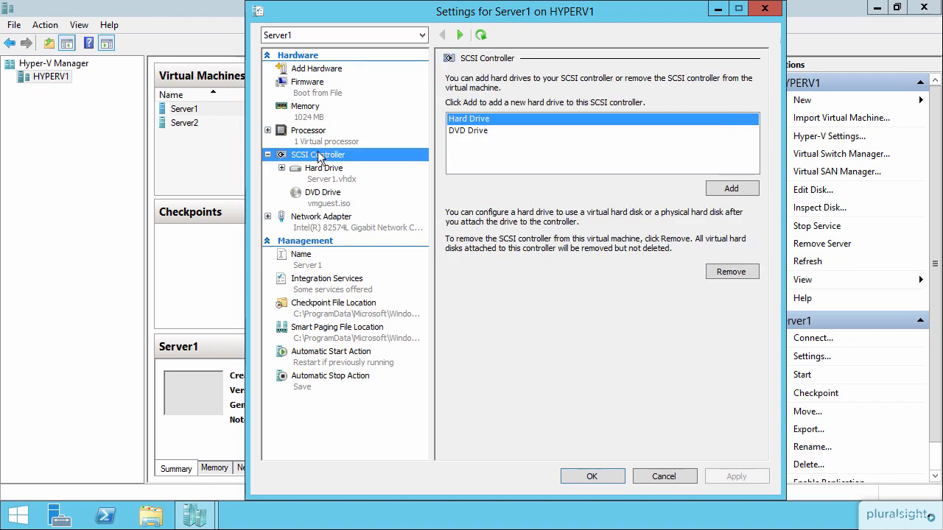
pyautogui.click(718, 189)
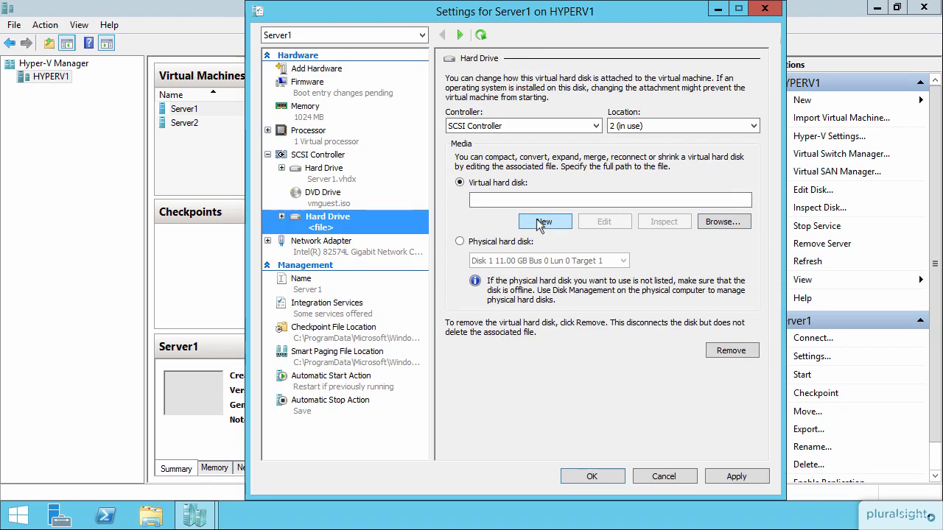
# Attach FixedDisk1.vhdx to Server1's new hard drive, apply the change and close the settings
pyautogui.click(720, 231)
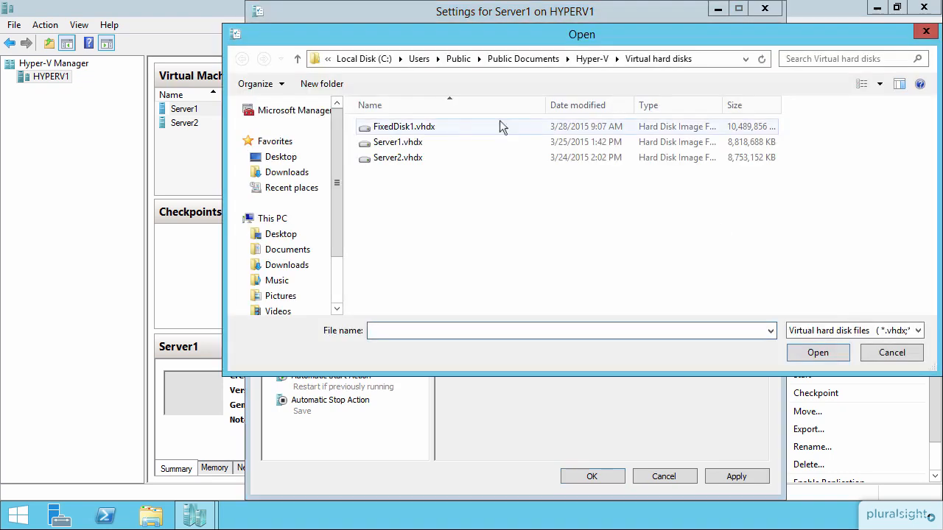
pyautogui.click(416, 127)
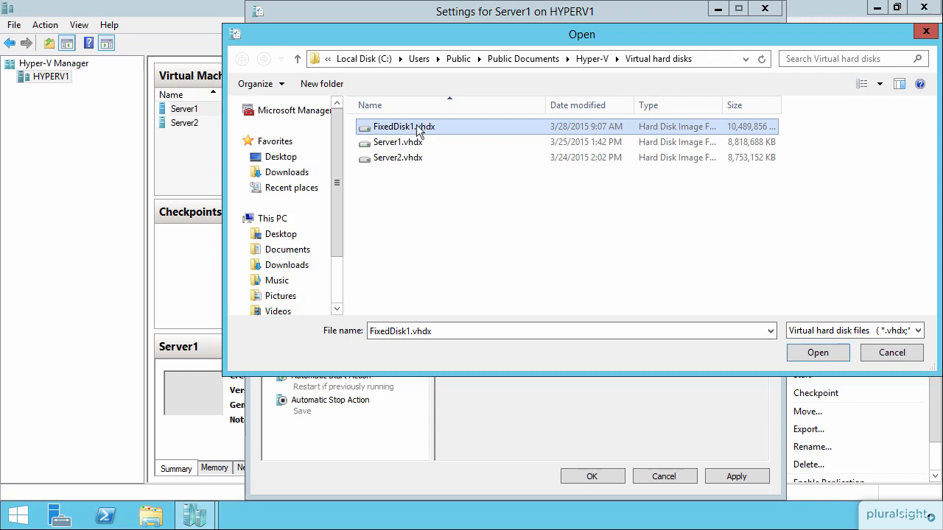
pyautogui.click(816, 353)
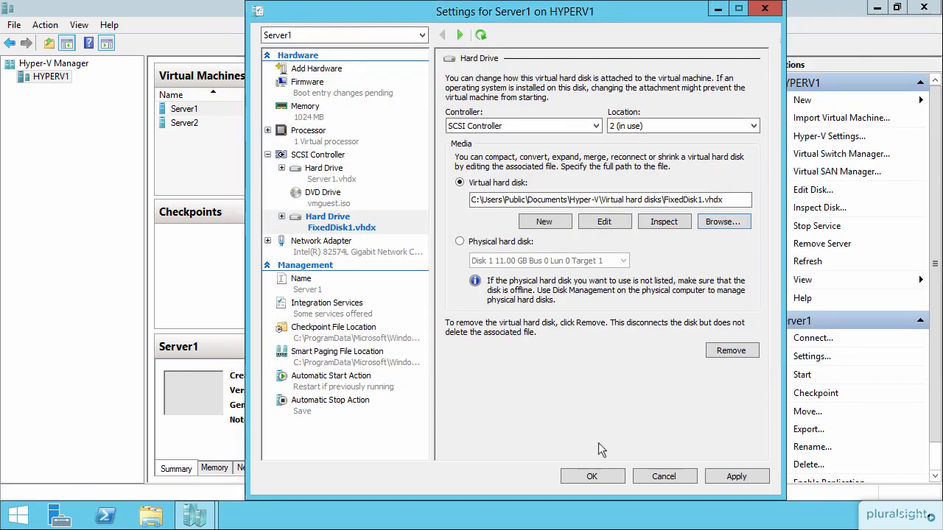
pyautogui.click(735, 476)
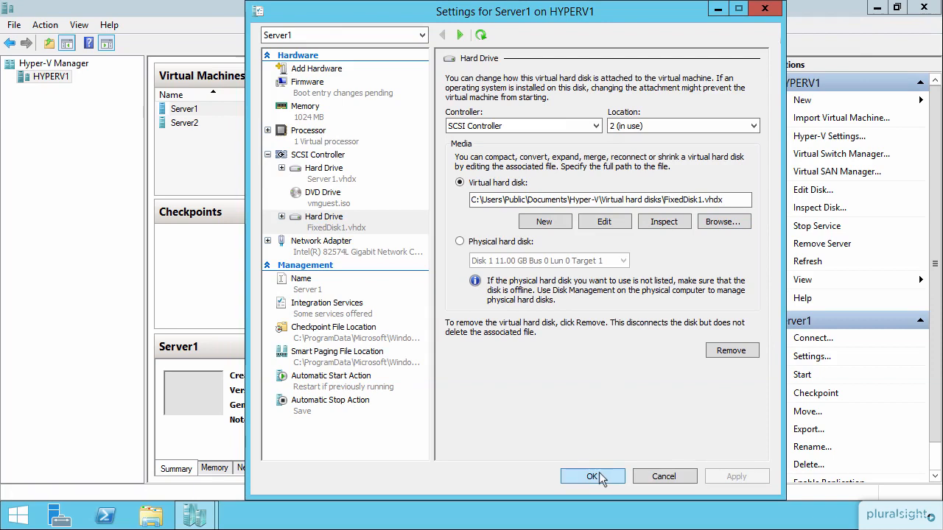
pyautogui.click(594, 476)
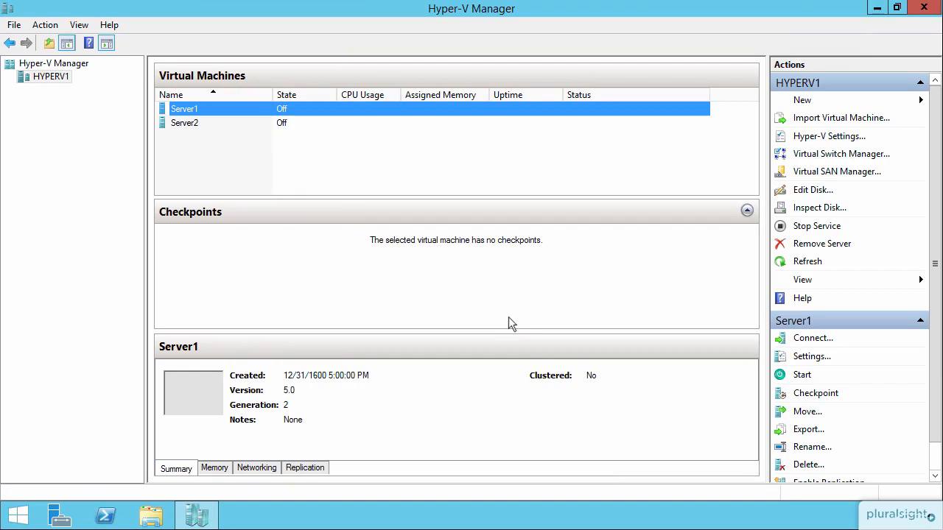
pyautogui.click(795, 102)
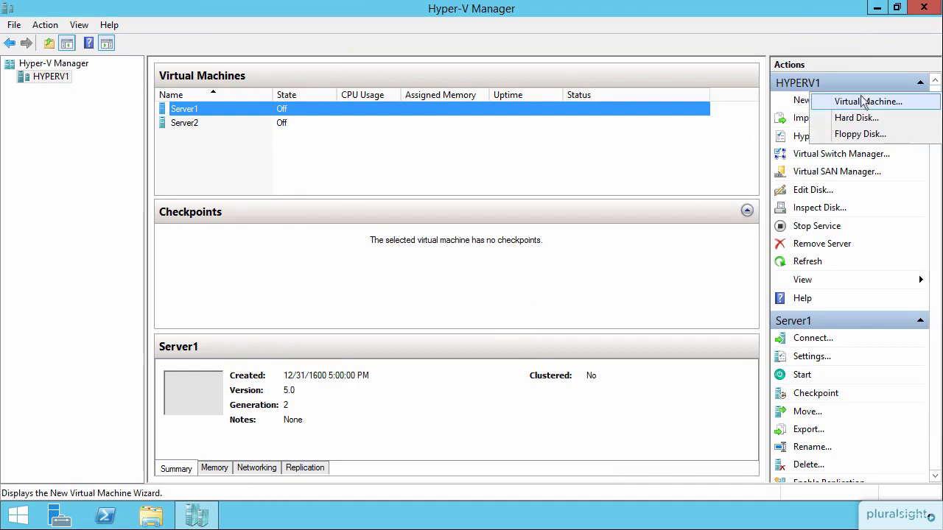
pyautogui.click(856, 118)
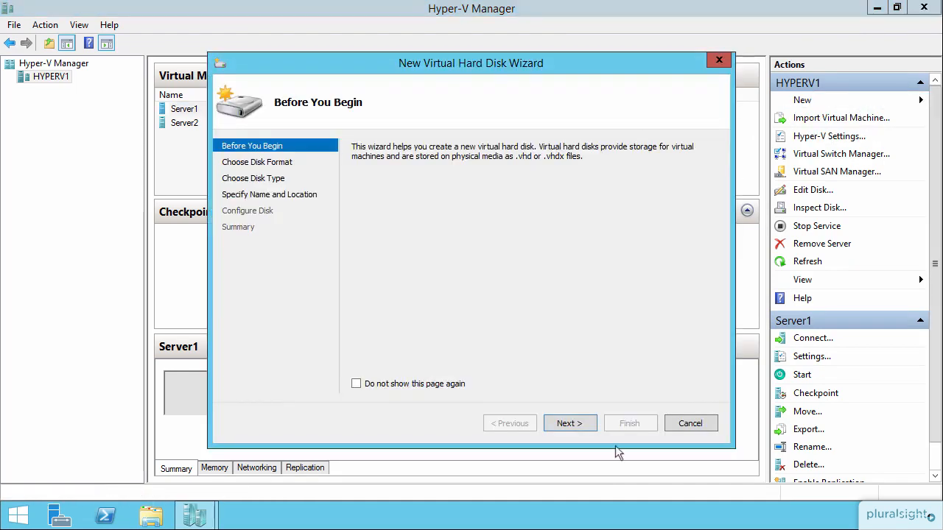
pyautogui.click(568, 423)
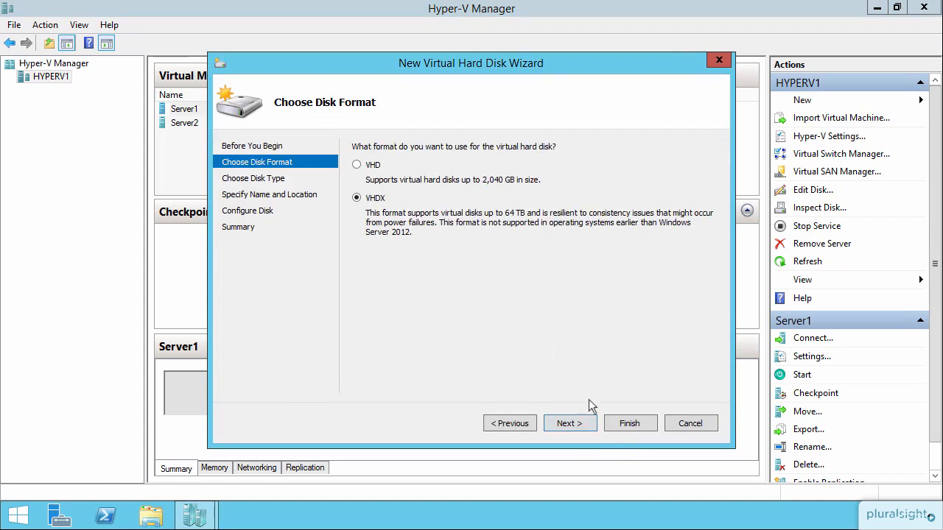
pyautogui.click(581, 423)
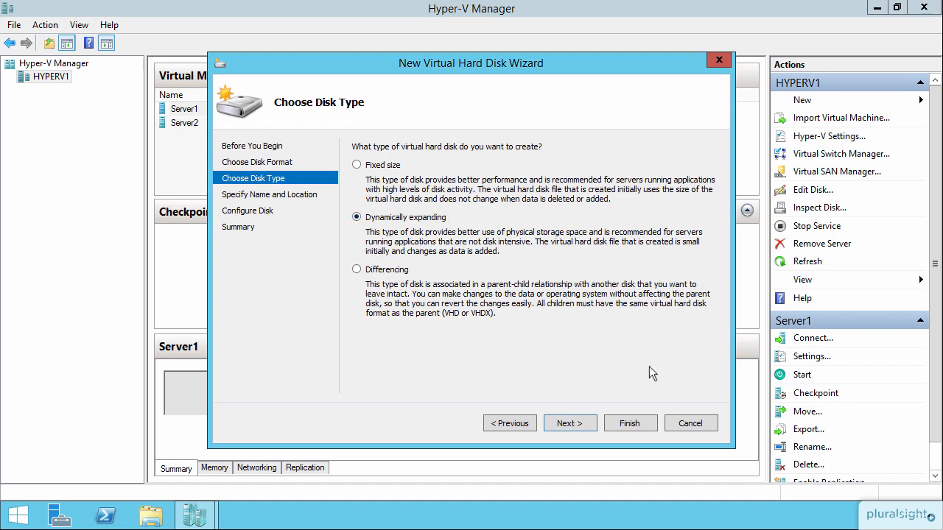
pyautogui.click(683, 427)
# Examine the virtual hard disk creation options in the New Virtual Machine Wizard, keeping its defaults, and cancel without creating a machine
pyautogui.click(798, 101)
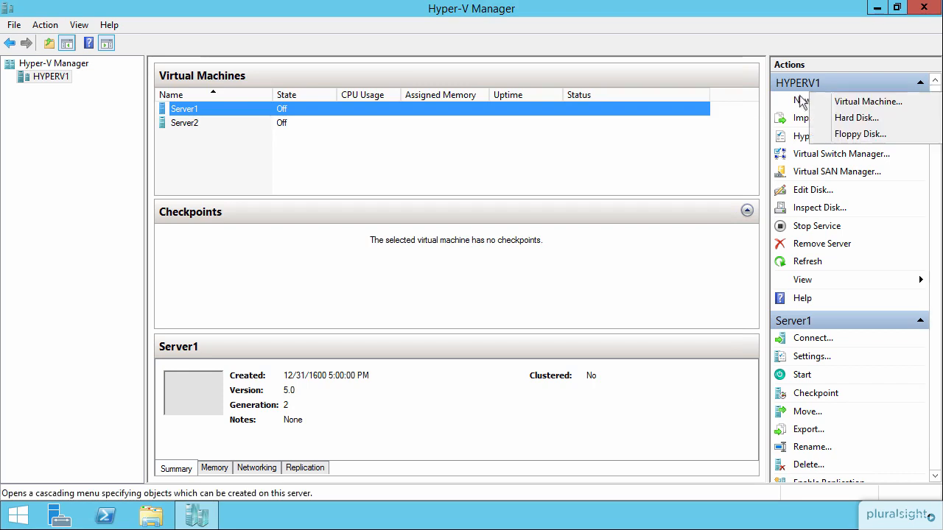
pyautogui.click(852, 100)
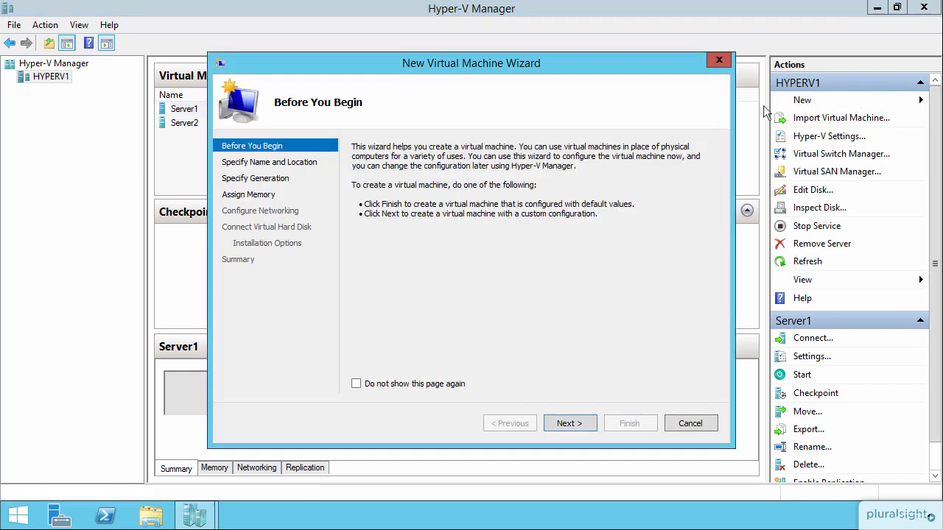
pyautogui.click(569, 425)
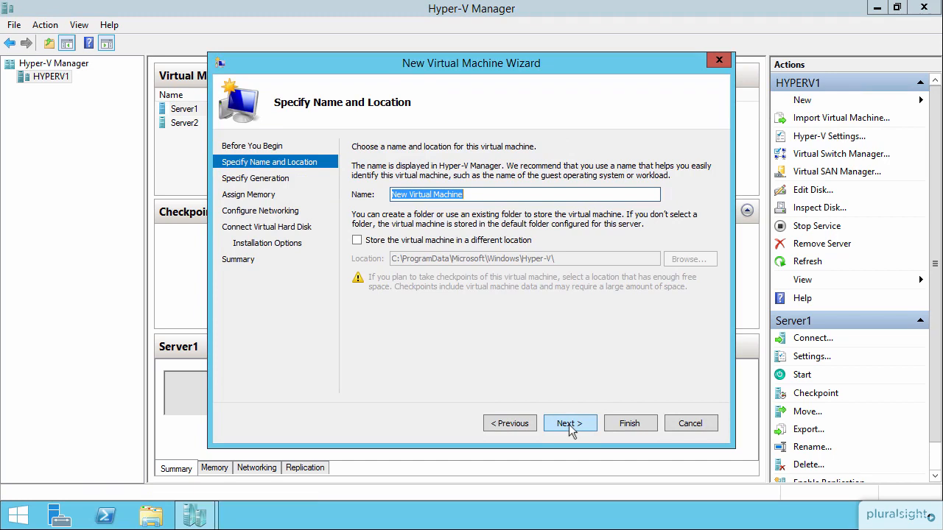
pyautogui.click(569, 424)
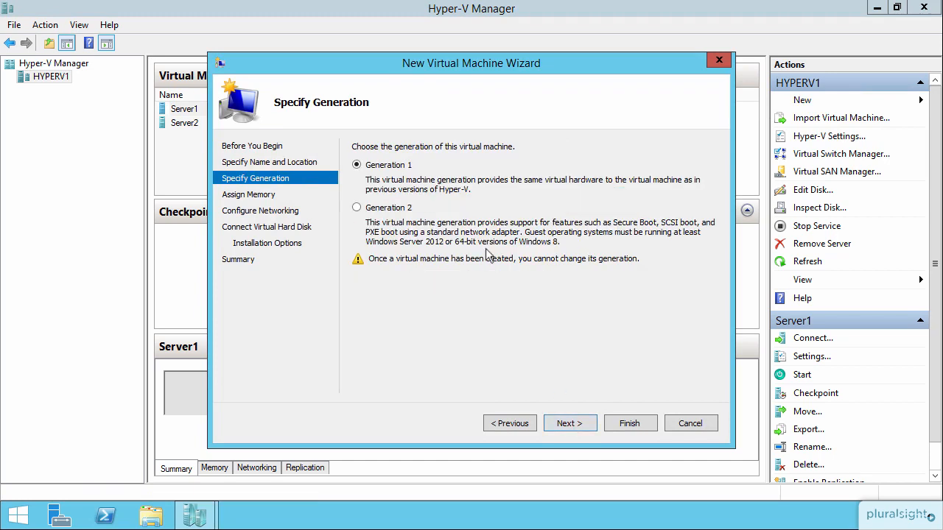
pyautogui.click(578, 423)
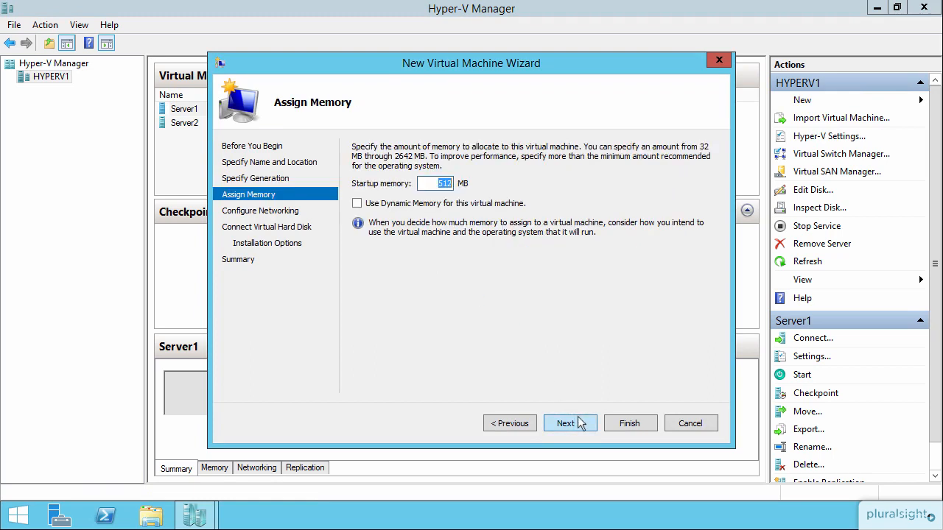
pyautogui.click(579, 423)
pyautogui.click(579, 423)
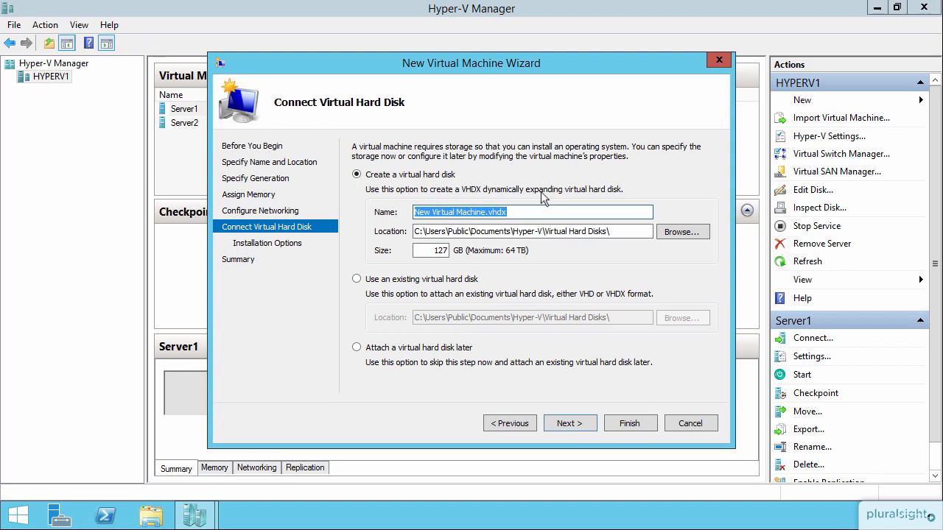
pyautogui.click(700, 423)
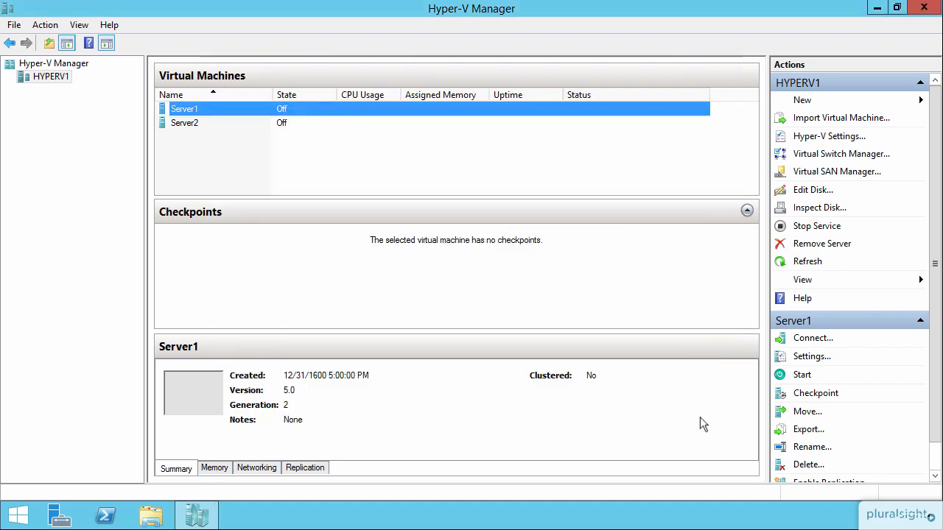
# Start a new virtual hard disk on HYPERV1, using the VHDX format and the dynamically expanding type
pyautogui.click(806, 103)
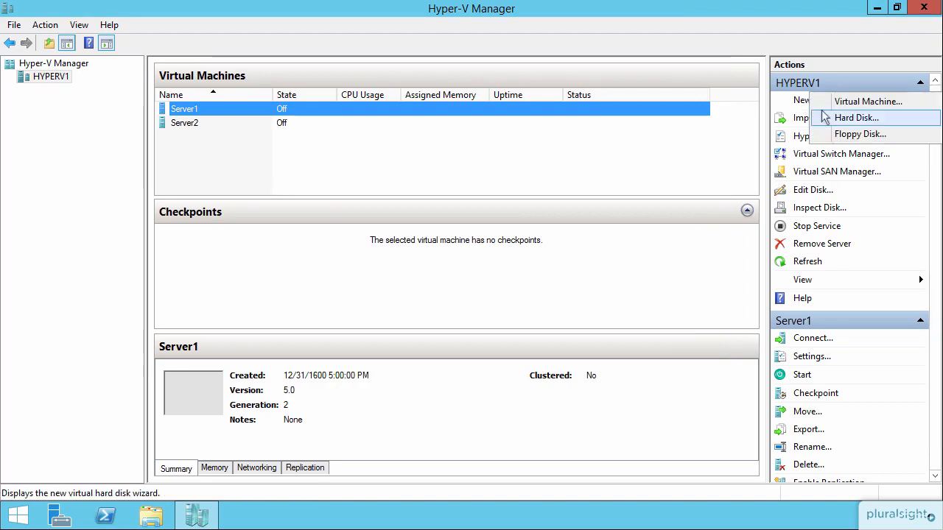
pyautogui.click(838, 120)
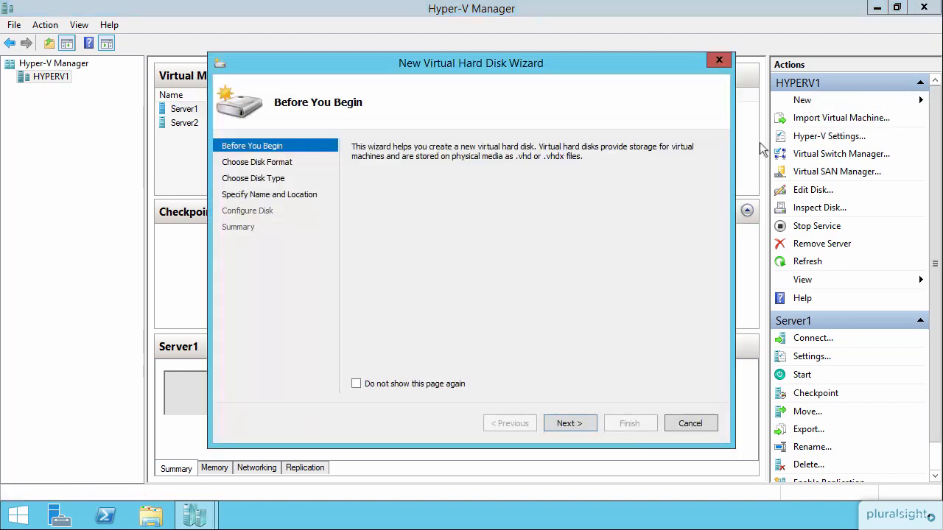
pyautogui.click(570, 425)
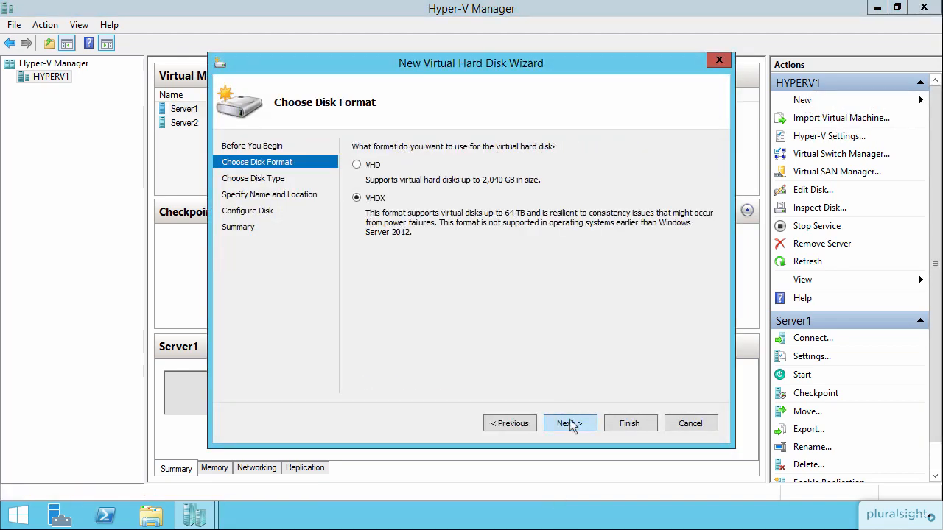
pyautogui.click(570, 419)
pyautogui.click(569, 419)
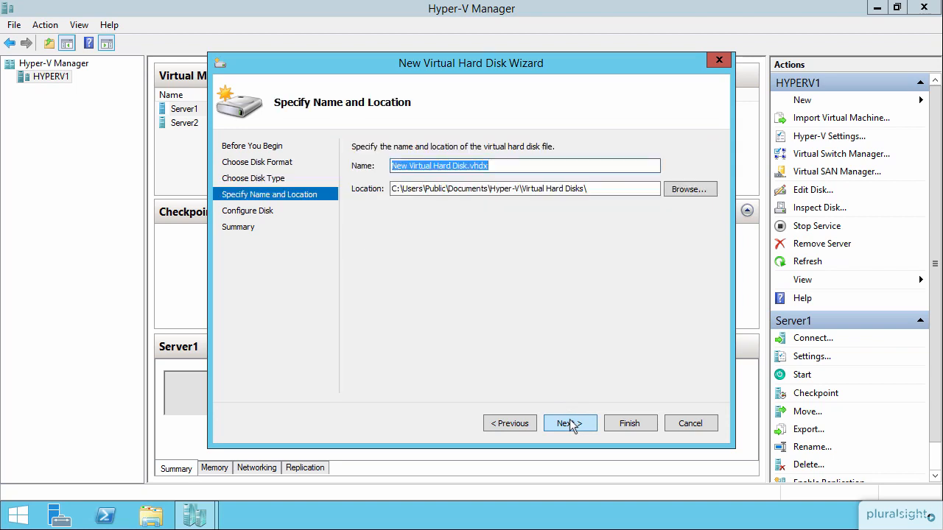
# Name the virtual hard disk DynoDisk.vhdx and keep the default storage location
pyautogui.click(464, 165)
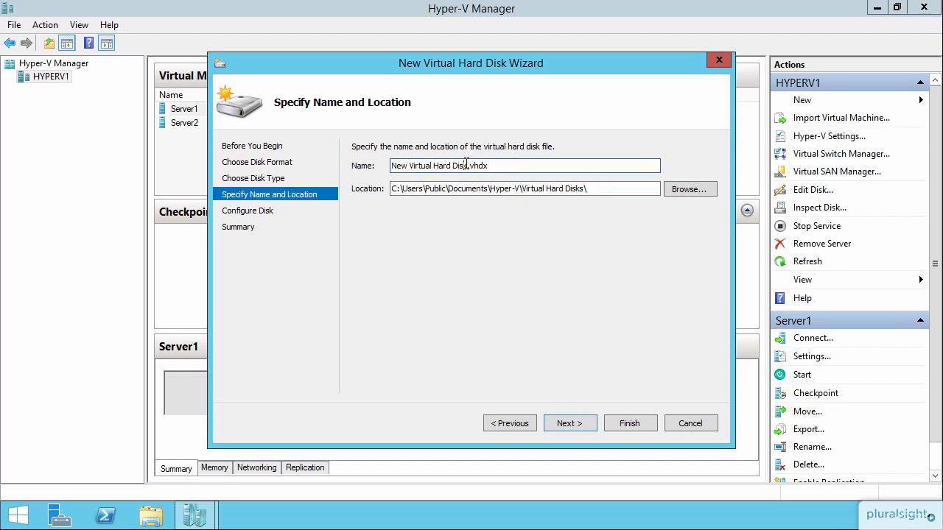
pyautogui.moveTo(466, 165); pyautogui.dragTo(377, 168)
pyautogui.write('DynoDis')
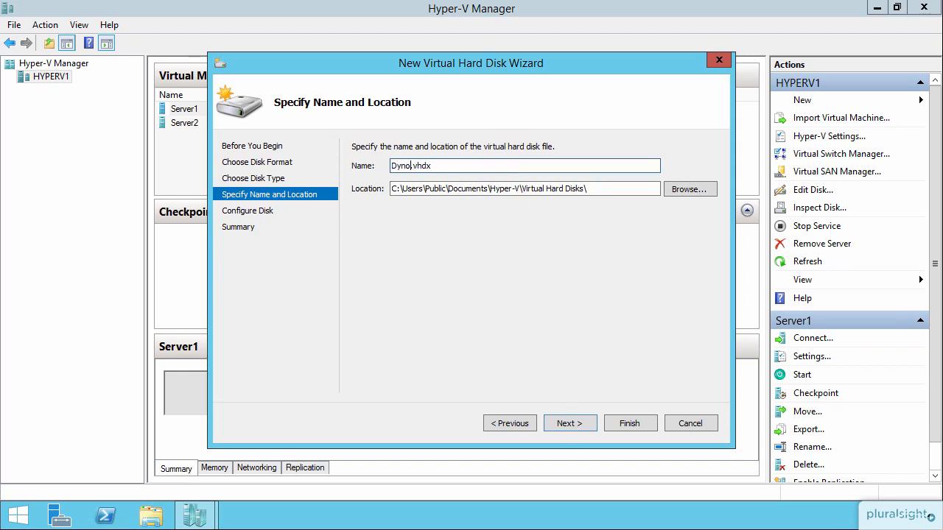
pyautogui.write('k')
pyautogui.click(569, 424)
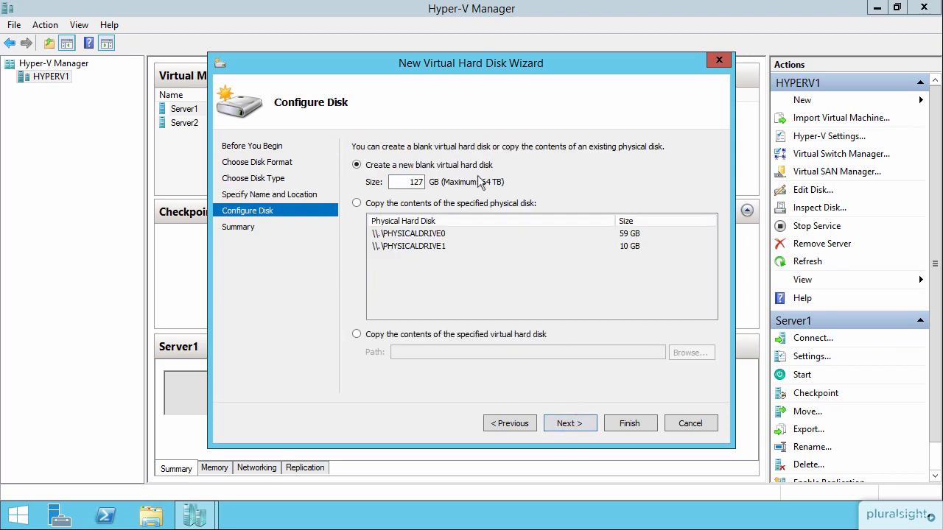
# Keep the blank virtual hard disk's size at 127 GB and create the disk
pyautogui.click(404, 182)
pyautogui.moveTo(405, 182); pyautogui.dragTo(462, 188)
pyautogui.click(572, 418)
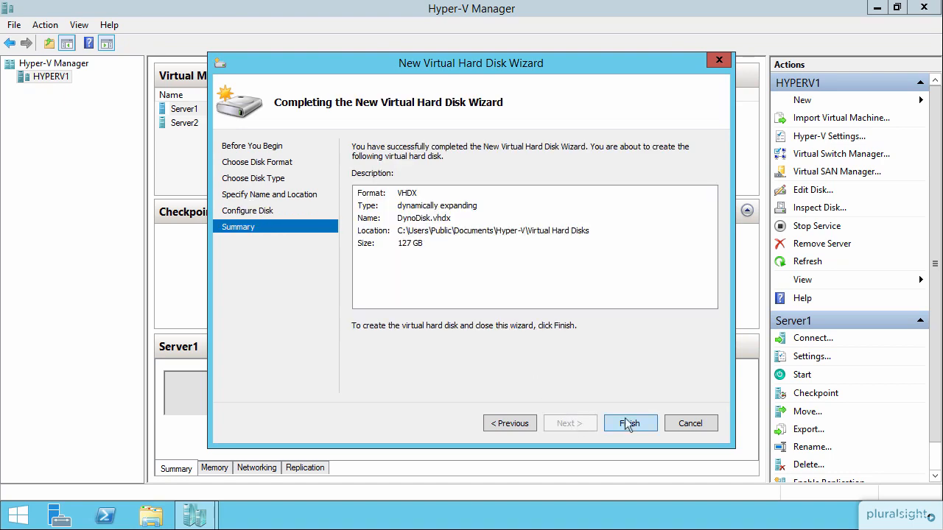
pyautogui.click(627, 425)
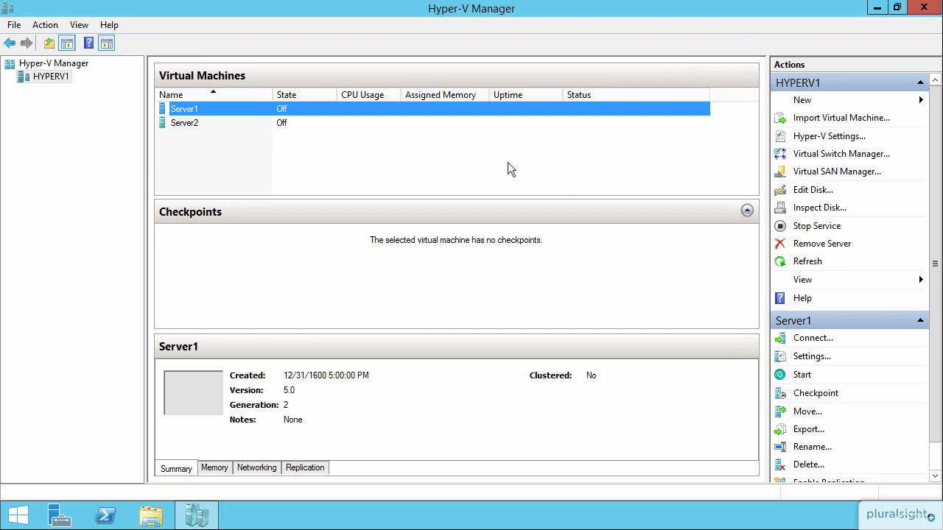
# In File Explorer, browse to Public Documents\Hyper-V\Virtual hard disks on drive C, compare the file sizes of DynoDisk.vhdx and FixedDisk1.vhdx, and close the window
pyautogui.click(155, 516)
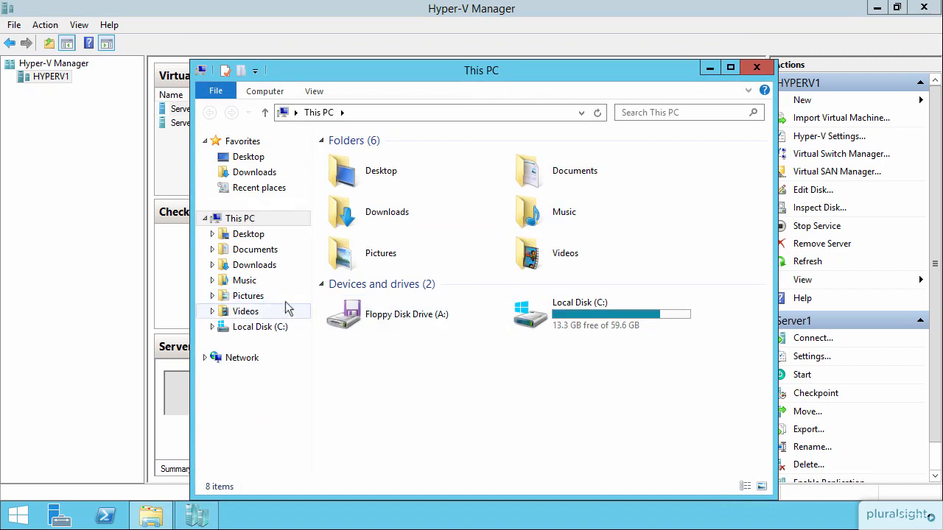
pyautogui.click(259, 326)
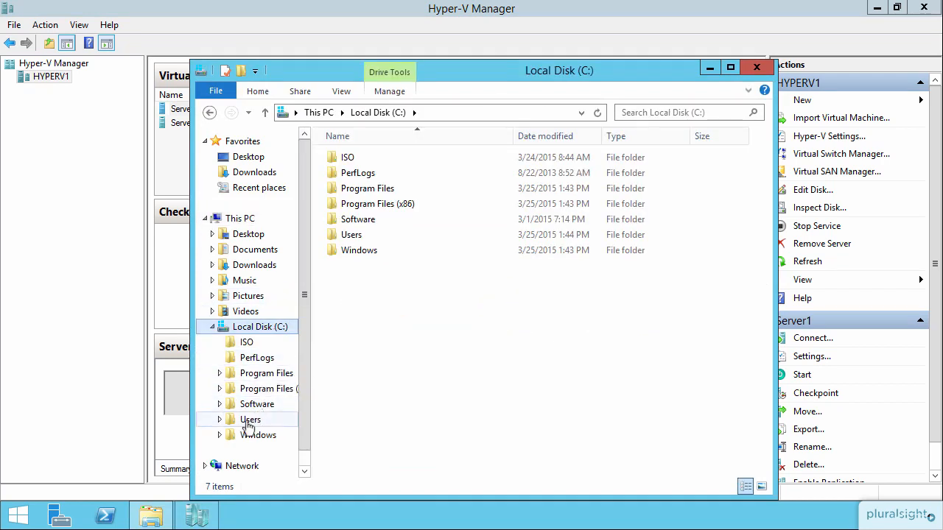
pyautogui.click(249, 421)
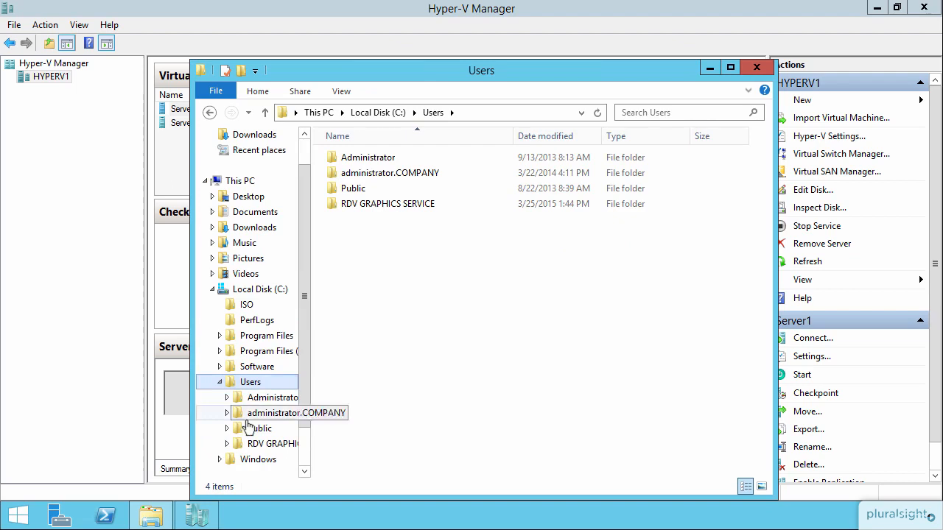
pyautogui.doubleClick(358, 189)
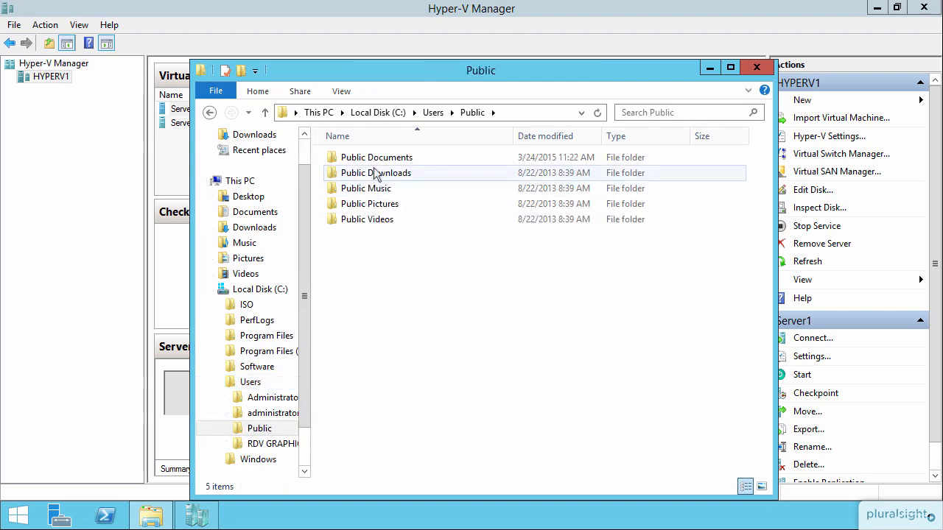
pyautogui.doubleClick(373, 157)
pyautogui.click(372, 159)
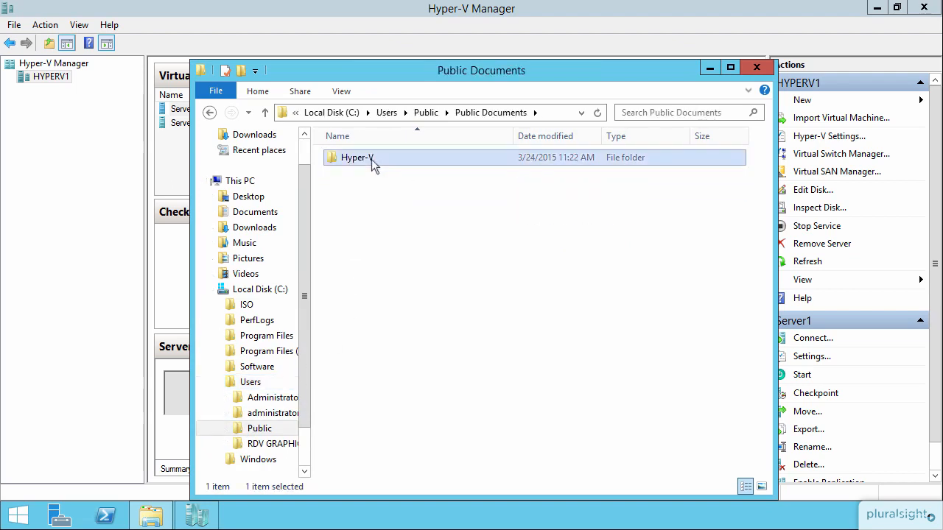
pyautogui.doubleClick(357, 157)
pyautogui.doubleClick(372, 159)
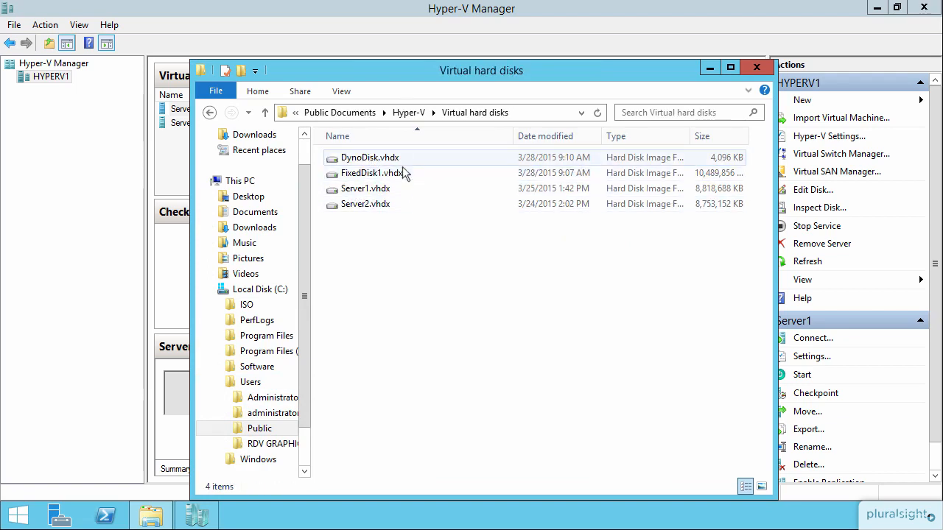
pyautogui.click(403, 160)
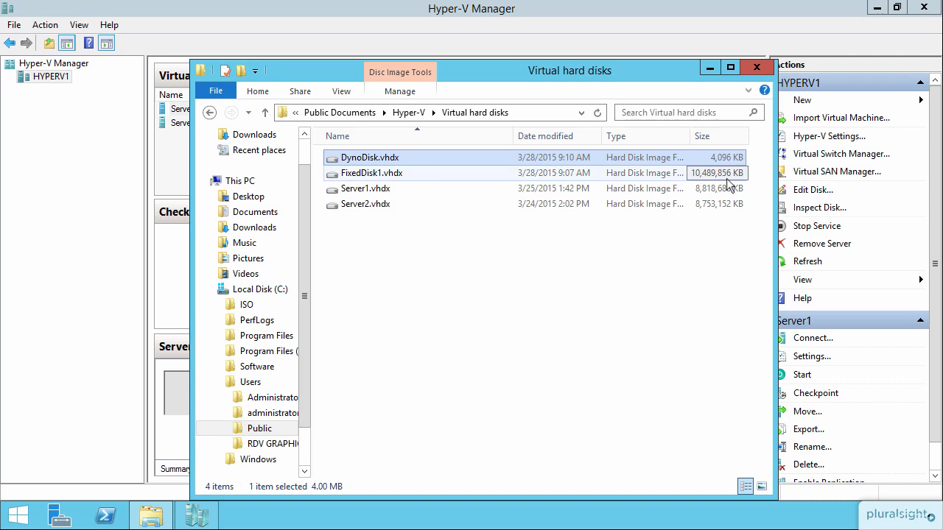
pyautogui.click(756, 68)
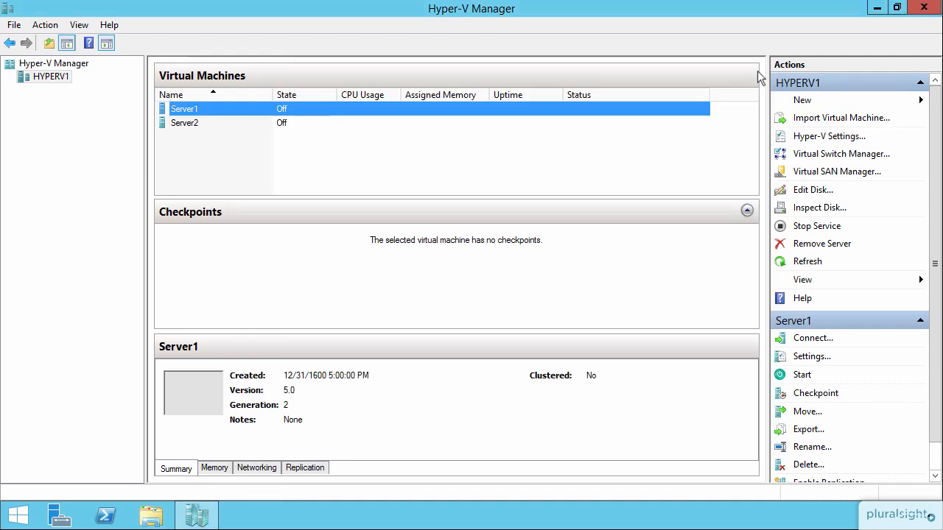